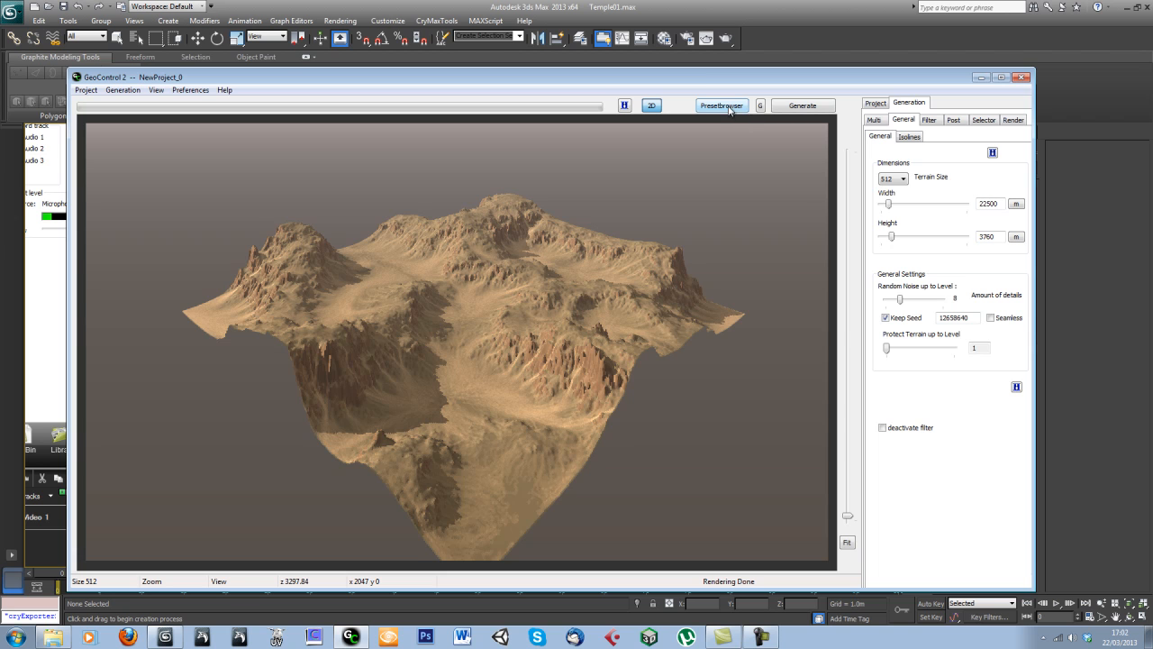
Maximize the GeoControl window and load the canyon_desert_game preset from the GeoControl2 Erosion folder
{"action": "double_click", "coordinate": [698, 83]}
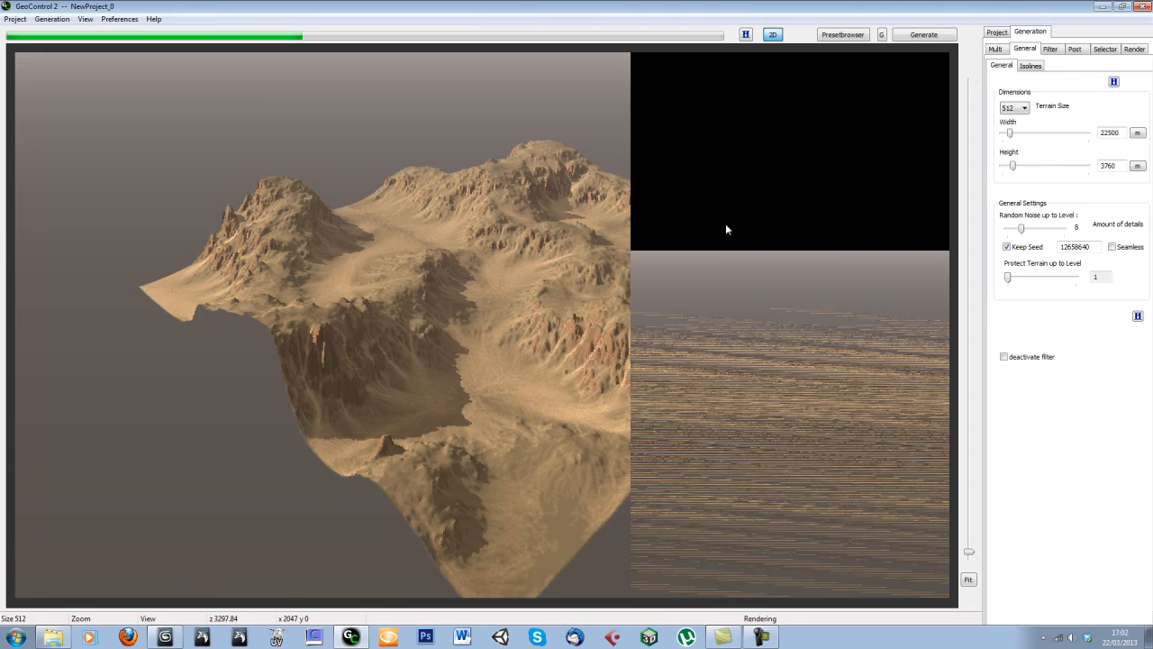
{"action": "left_click", "coordinate": [848, 38]}
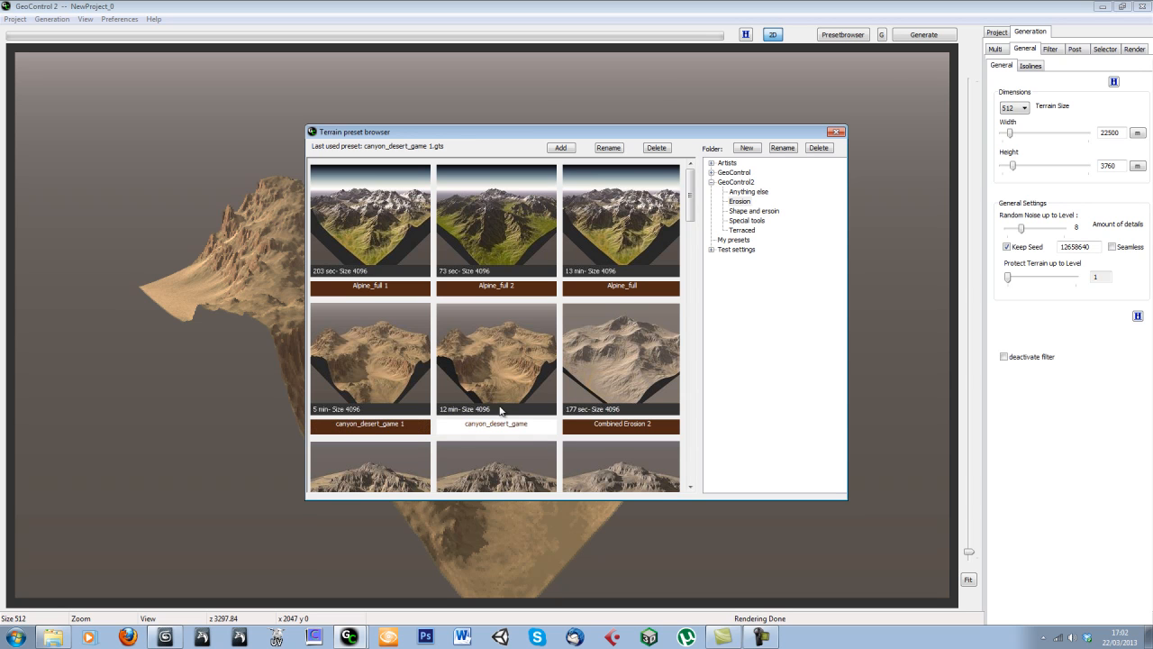
{"action": "double_click", "coordinate": [487, 369]}
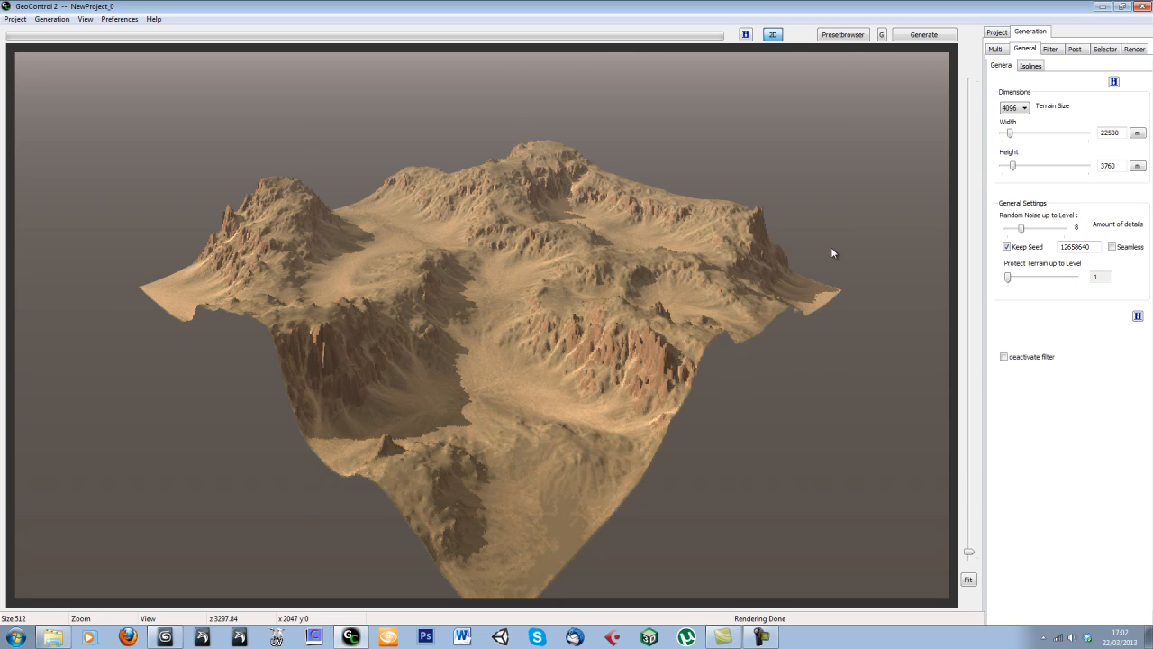
Set the terrain size to 256 and generate the terrain at that resolution
{"action": "left_click", "coordinate": [1025, 108]}
{"action": "left_click", "coordinate": [1011, 117]}
{"action": "left_click", "coordinate": [1024, 107]}
{"action": "left_click", "coordinate": [1023, 114]}
{"action": "left_click", "coordinate": [1019, 108]}
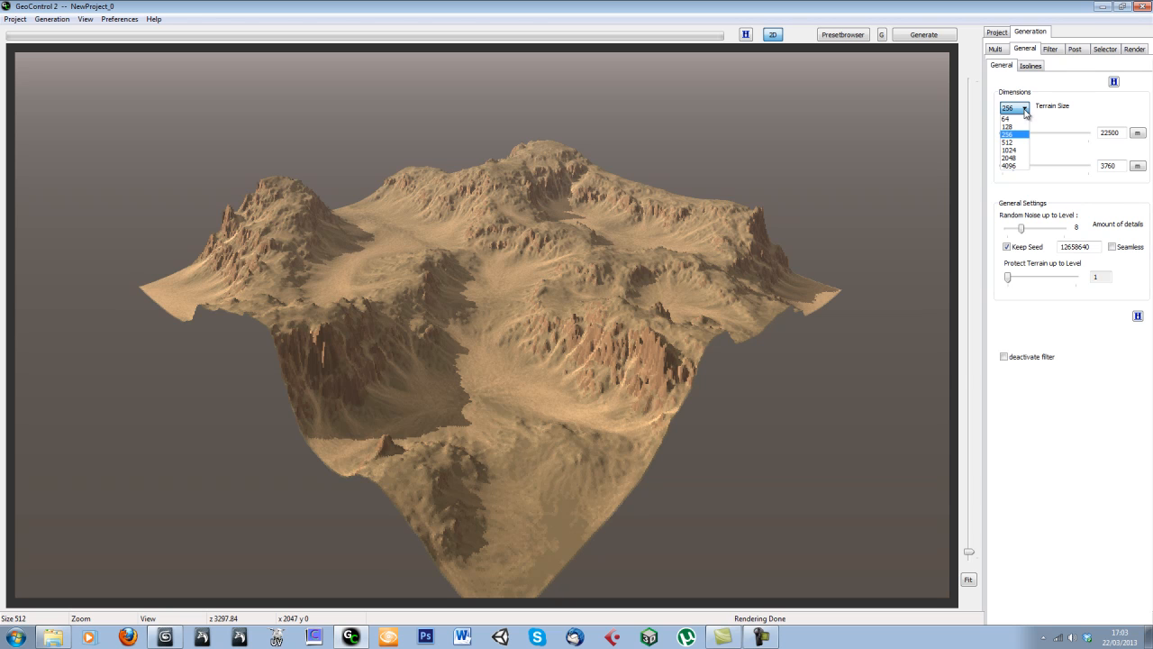
{"action": "left_click", "coordinate": [1016, 135]}
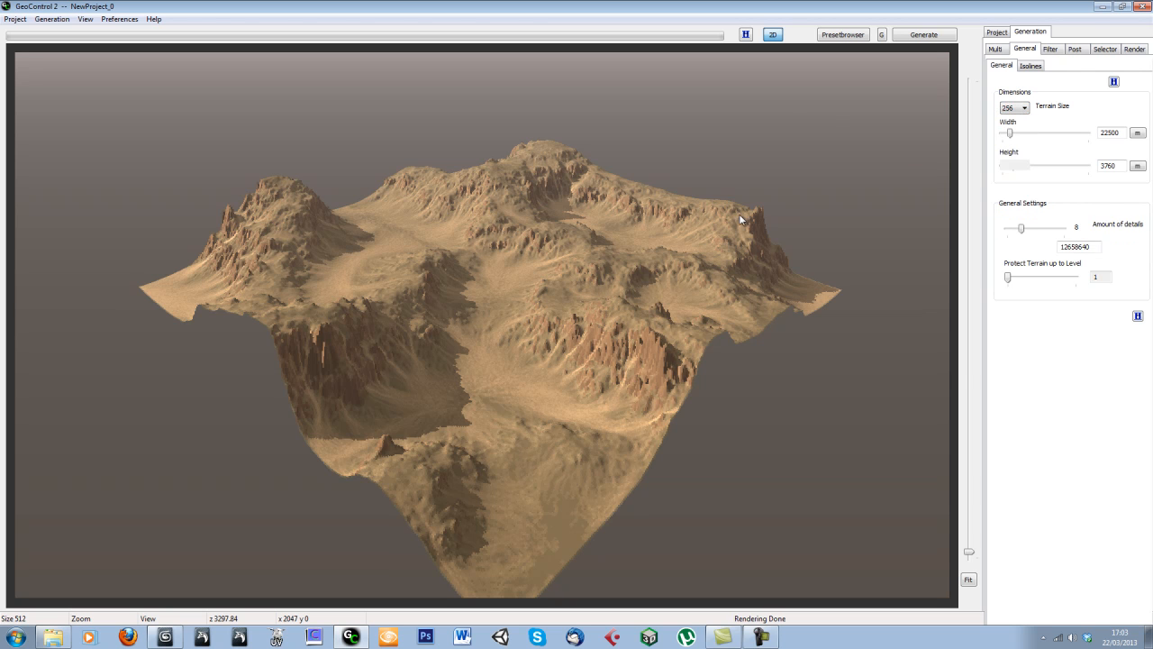
{"action": "left_click", "coordinate": [919, 37]}
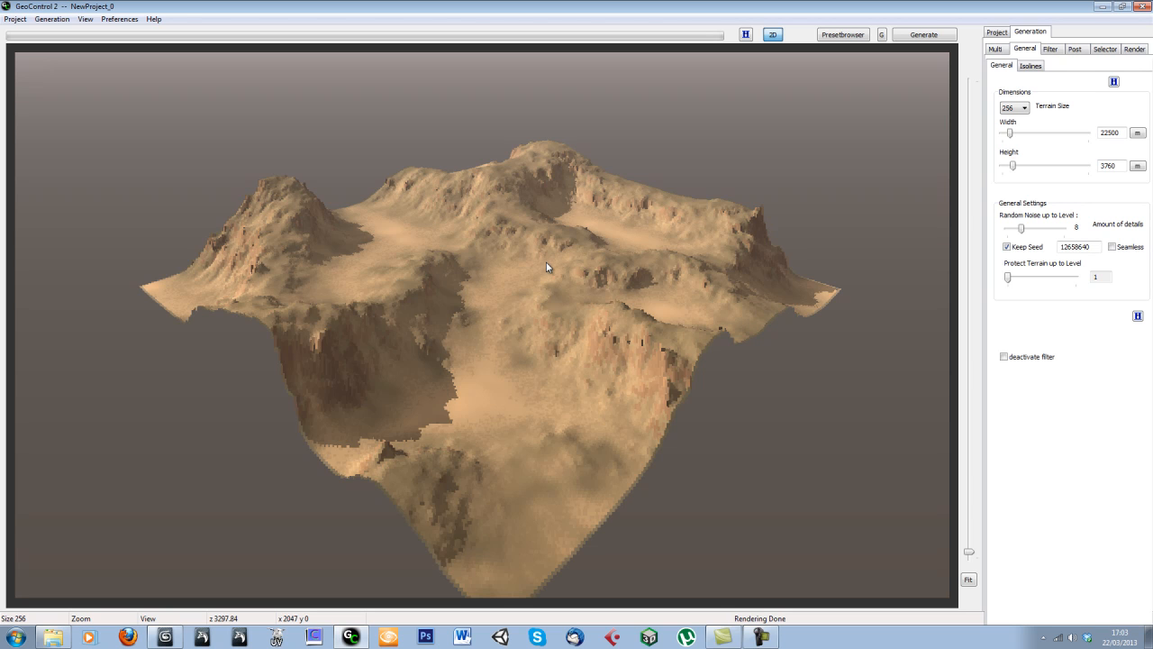
Release the kept seed, generate new random terrain variations, and keep the seed of the last one
{"action": "left_click", "coordinate": [1007, 247]}
{"action": "left_click", "coordinate": [916, 35]}
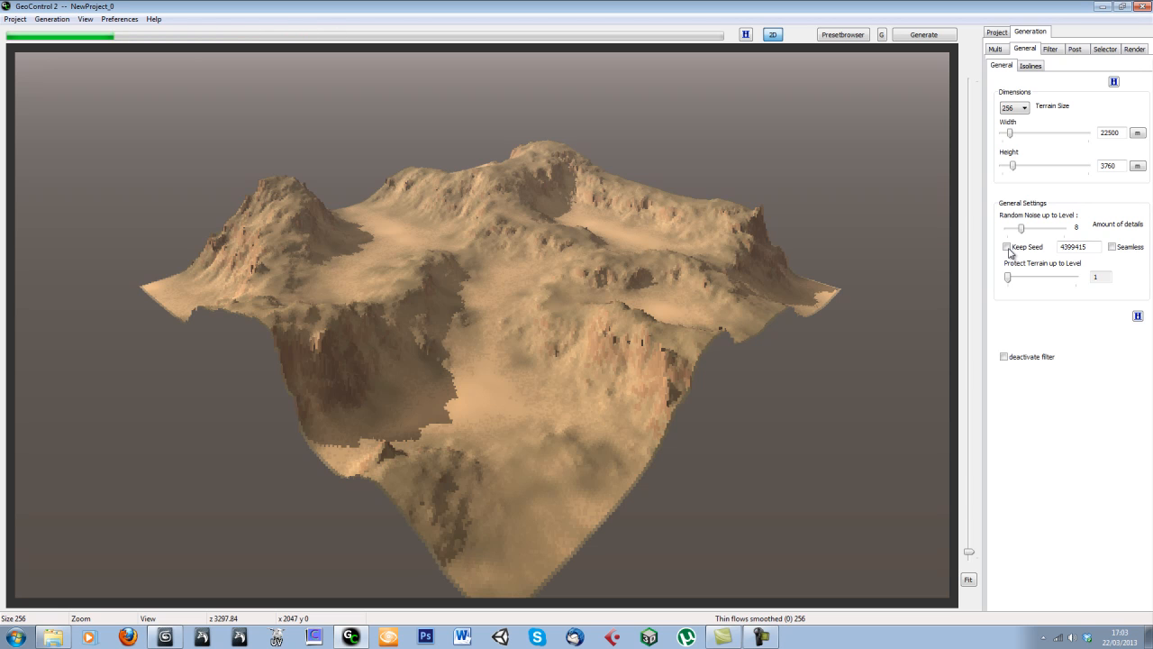
{"action": "left_click", "coordinate": [915, 35]}
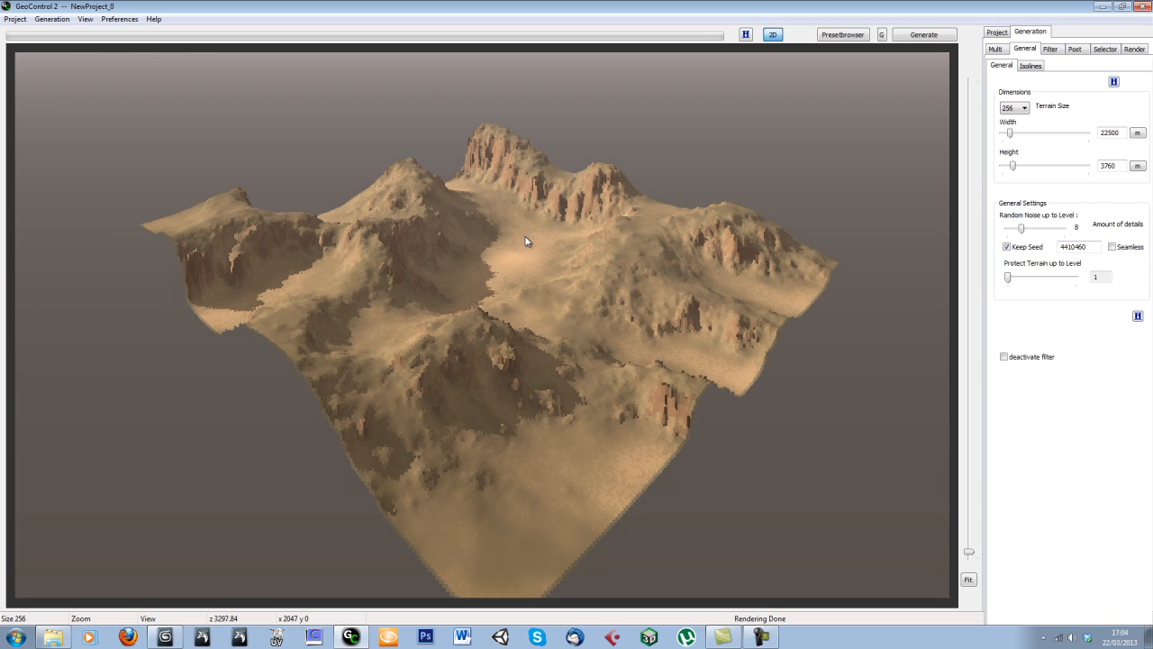
{"action": "left_click", "coordinate": [1021, 107]}
{"action": "left_click", "coordinate": [1013, 157]}
{"action": "left_click", "coordinate": [1018, 108]}
{"action": "left_click", "coordinate": [1009, 134]}
Set the render light's sun position to 244 and sun height to 47, re-rendering the terrain after each adjustment
{"action": "left_click", "coordinate": [1134, 52]}
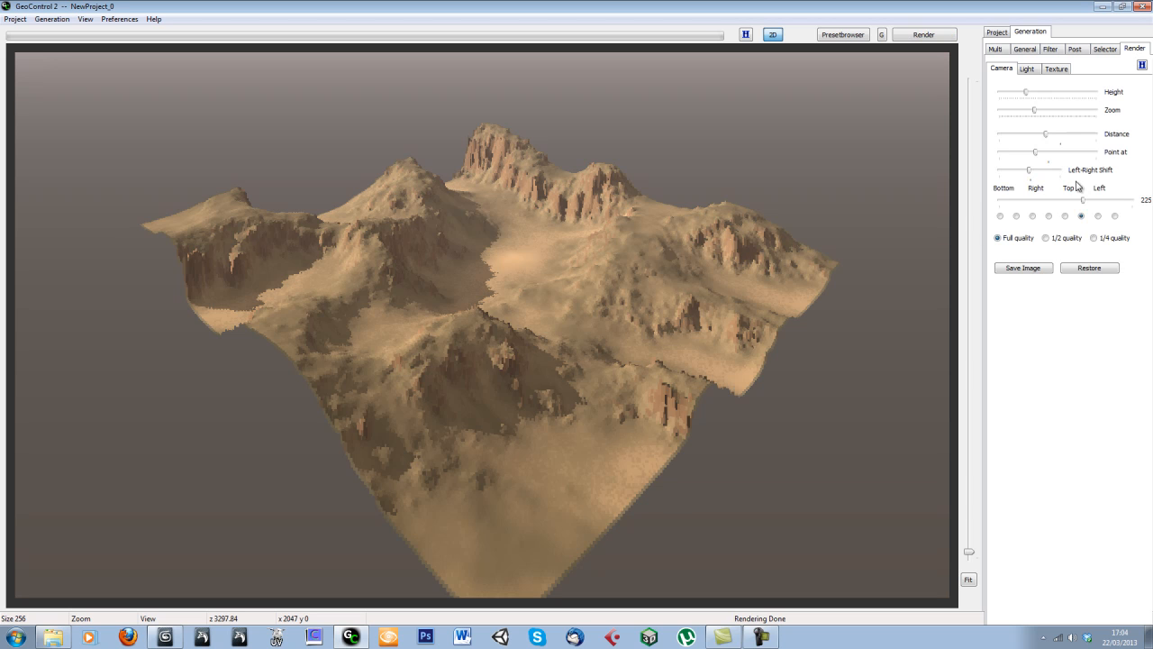
{"action": "left_click", "coordinate": [1035, 71]}
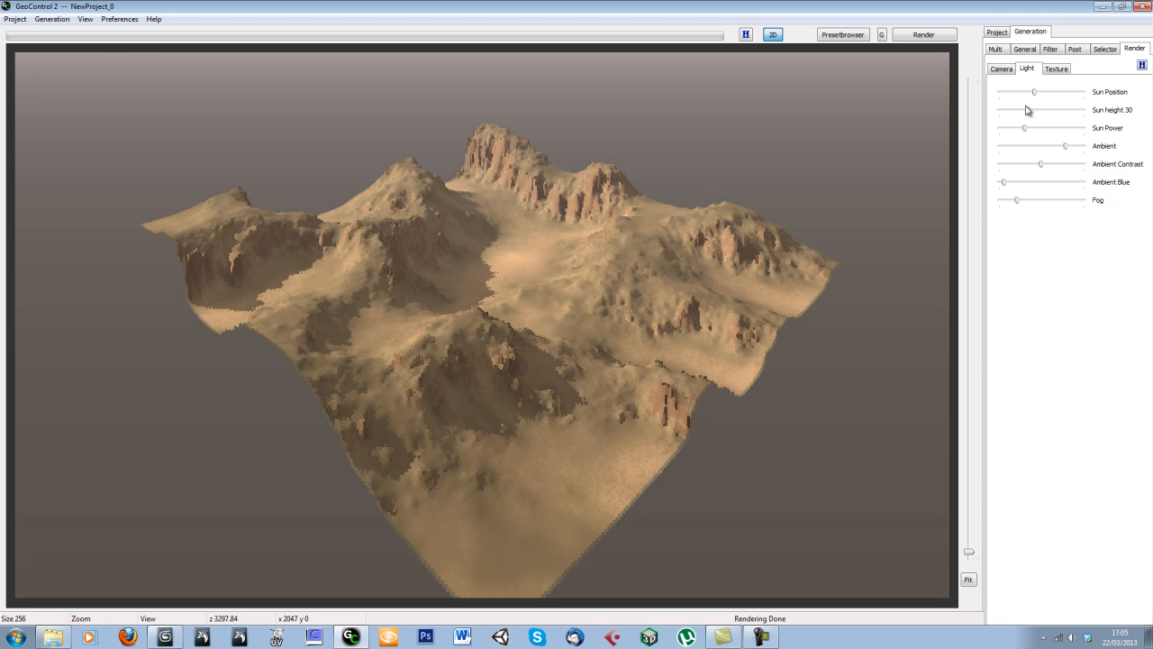
{"action": "left_click_drag", "start_coordinate": [1036, 95], "coordinate": [1021, 96]}
{"action": "left_click_drag", "start_coordinate": [1021, 95], "coordinate": [1051, 95]}
{"action": "left_click", "coordinate": [924, 35]}
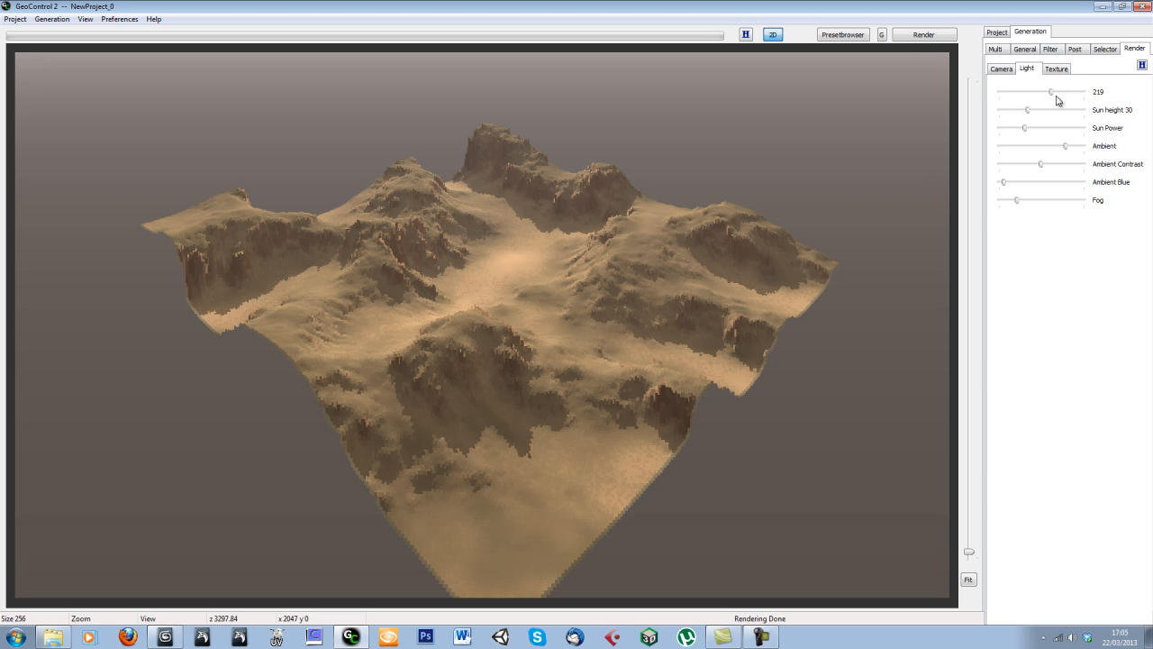
{"action": "left_click_drag", "start_coordinate": [1051, 93], "coordinate": [1056, 93]}
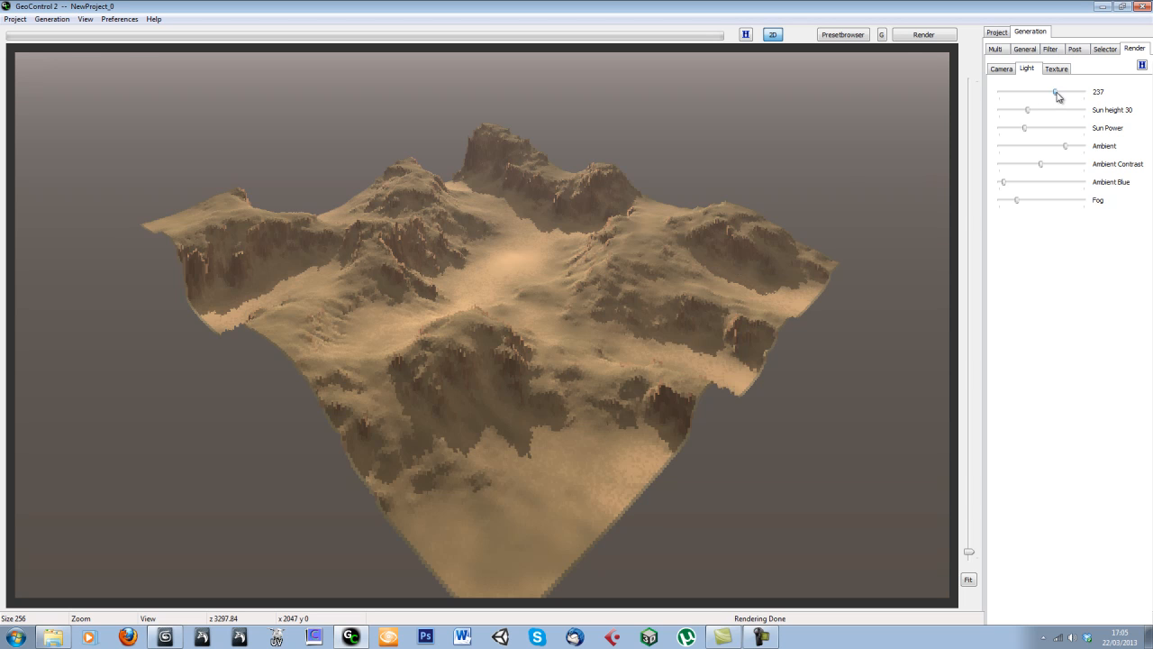
{"action": "left_click", "coordinate": [920, 38]}
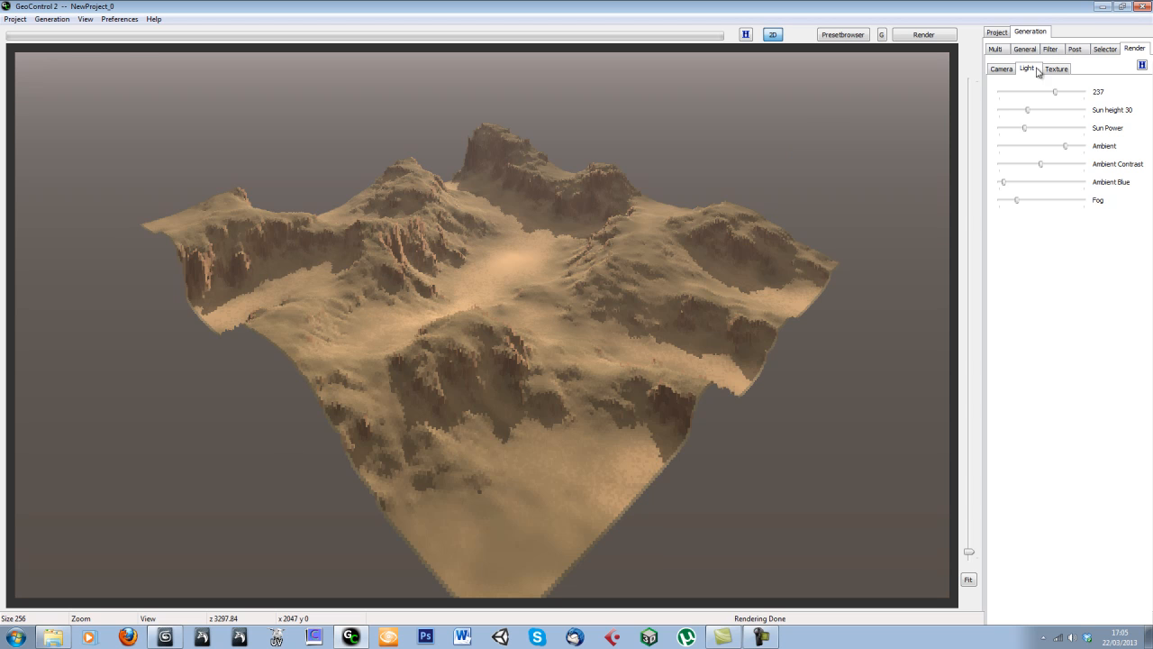
{"action": "left_click_drag", "start_coordinate": [1055, 92], "coordinate": [1058, 93]}
{"action": "left_click", "coordinate": [922, 36]}
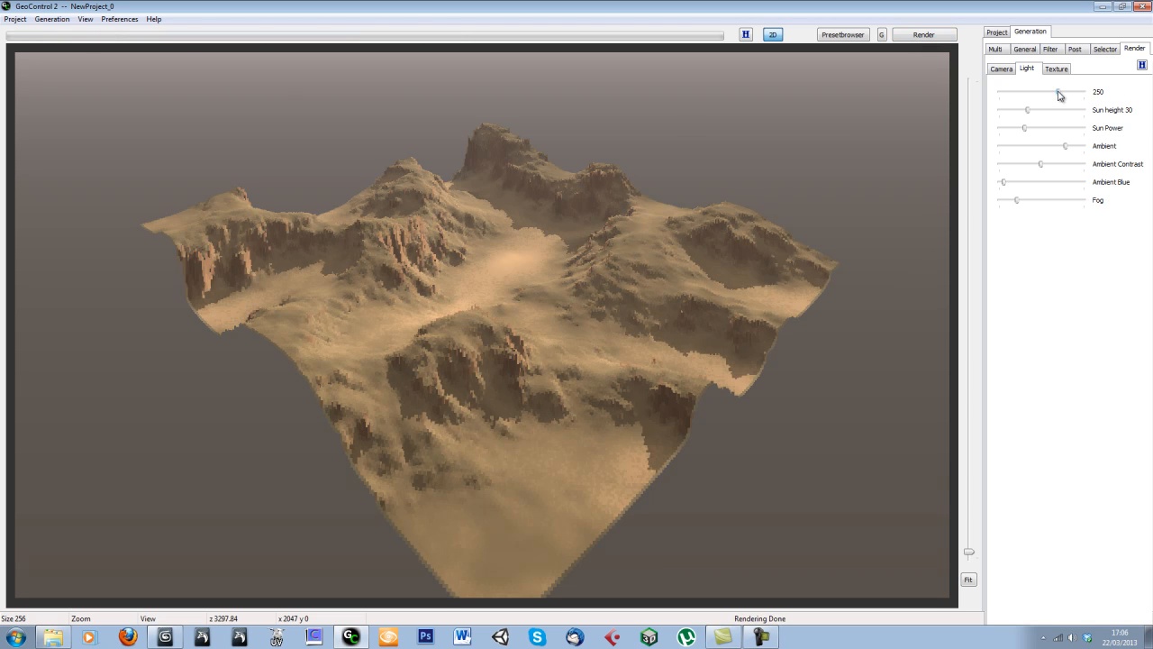
{"action": "left_click_drag", "start_coordinate": [1060, 96], "coordinate": [1045, 114]}
{"action": "left_click", "coordinate": [923, 34]}
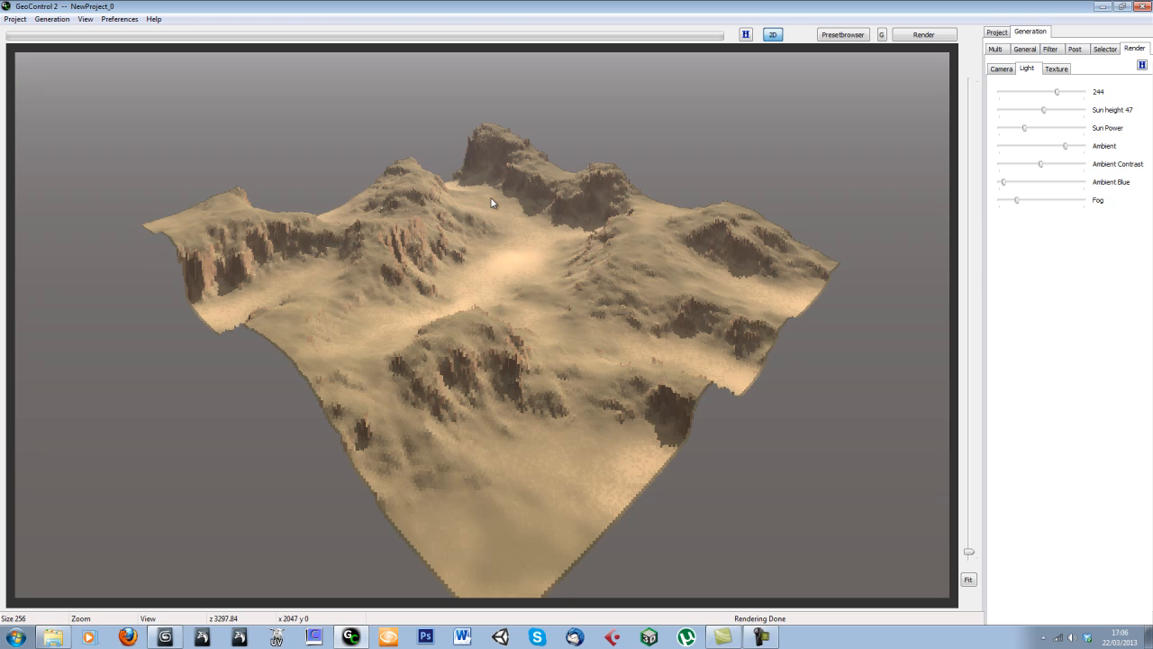
Set the terrain size to 2048 in the general generation settings and generate the full-detail terrain
{"action": "left_click", "coordinate": [998, 34]}
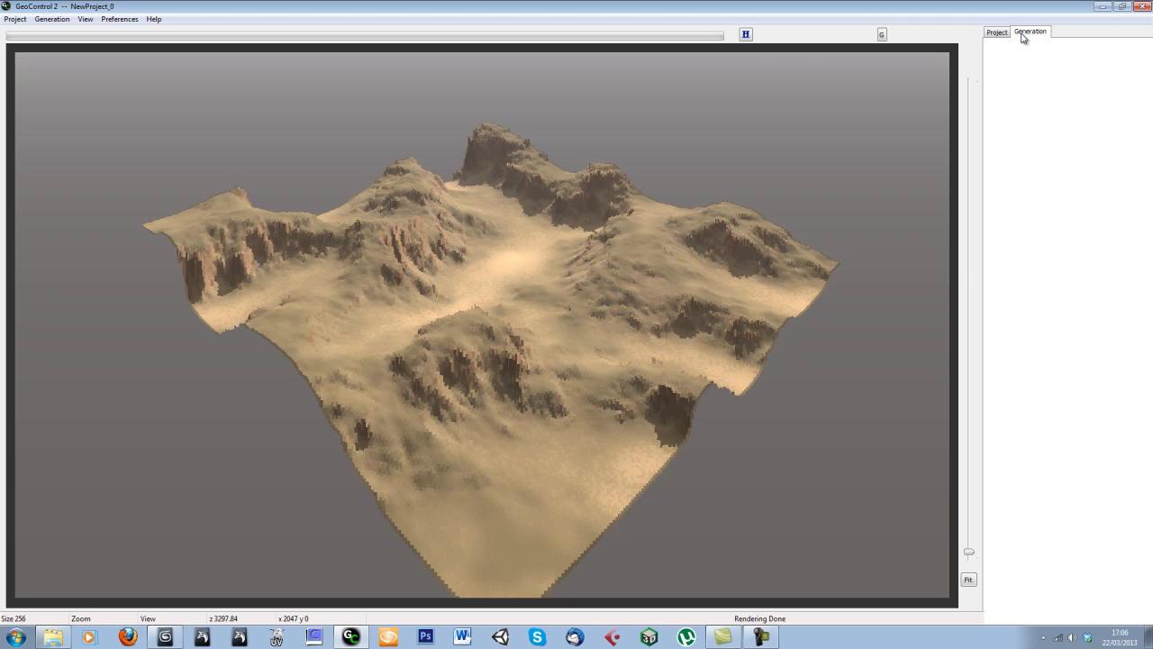
{"action": "left_click", "coordinate": [1024, 33]}
{"action": "left_click", "coordinate": [1018, 50]}
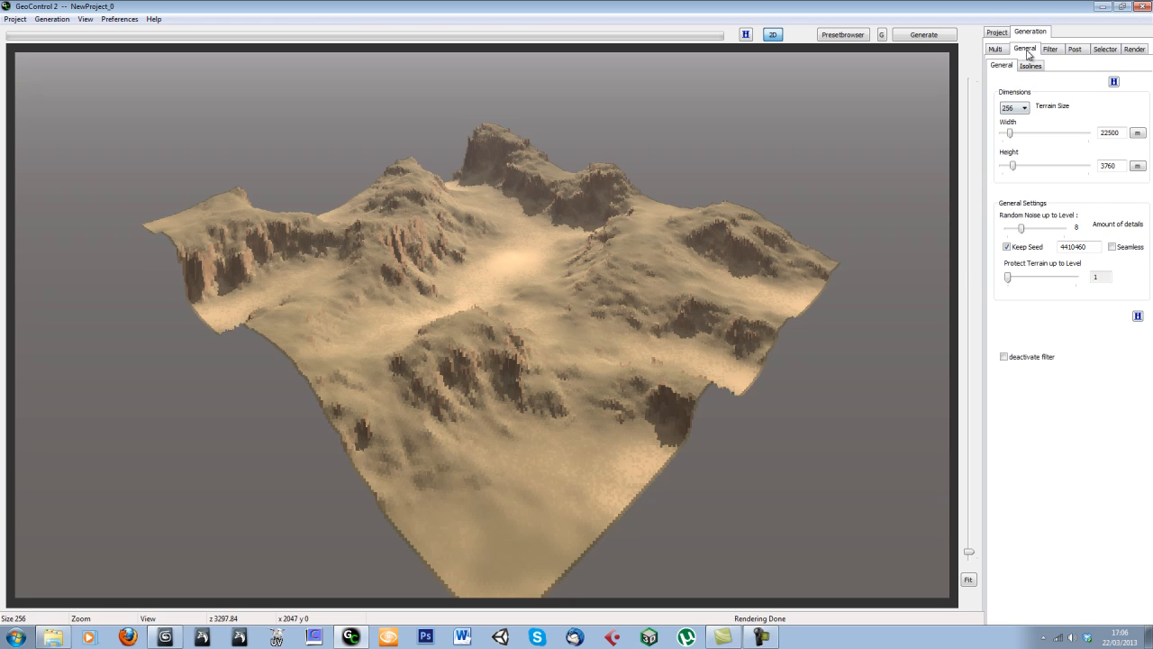
{"action": "left_click", "coordinate": [1027, 109]}
{"action": "left_click", "coordinate": [1010, 157]}
{"action": "left_click", "coordinate": [1026, 109]}
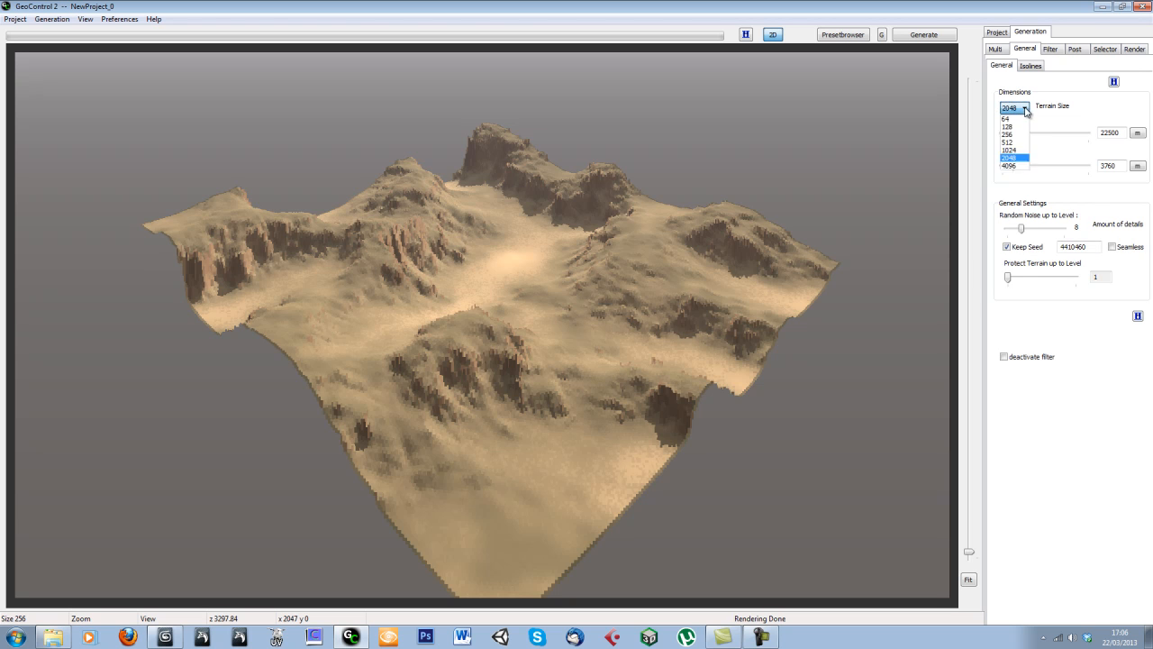
{"action": "left_click", "coordinate": [1023, 158]}
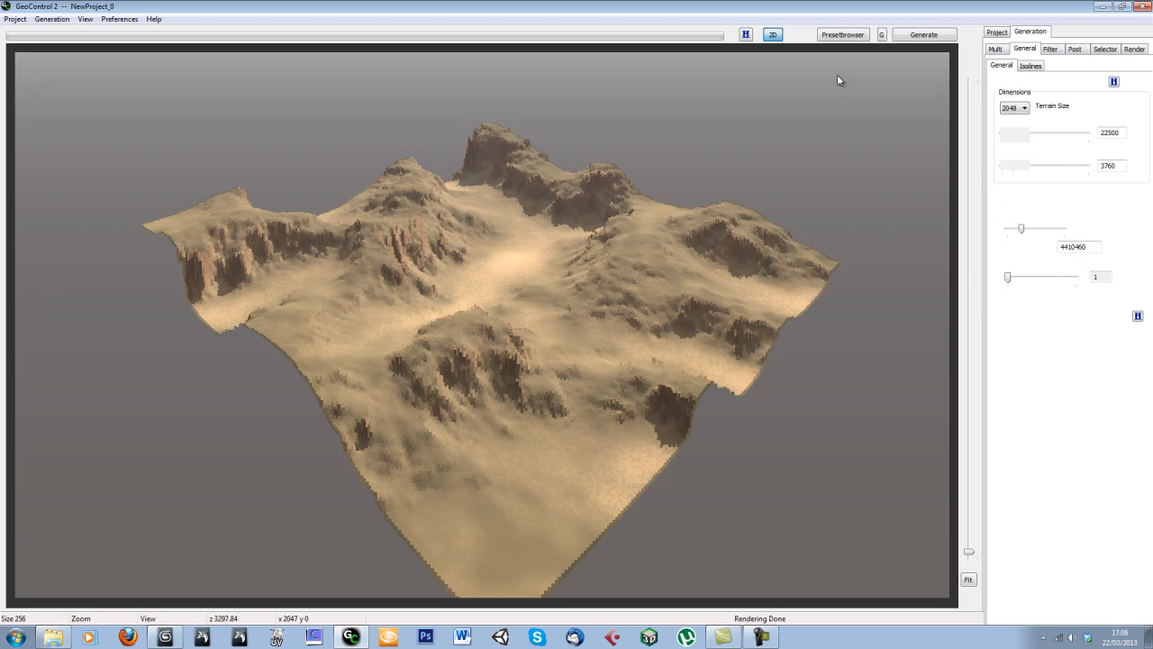
{"action": "left_click", "coordinate": [921, 36]}
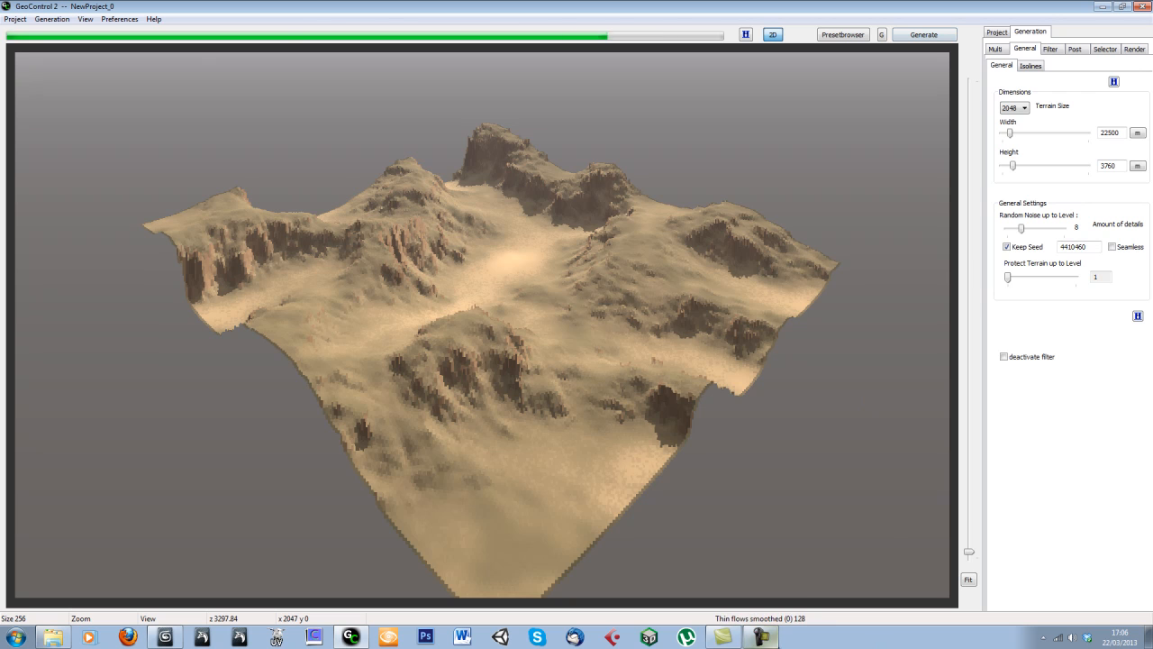
{"action": "left_click", "coordinate": [770, 642]}
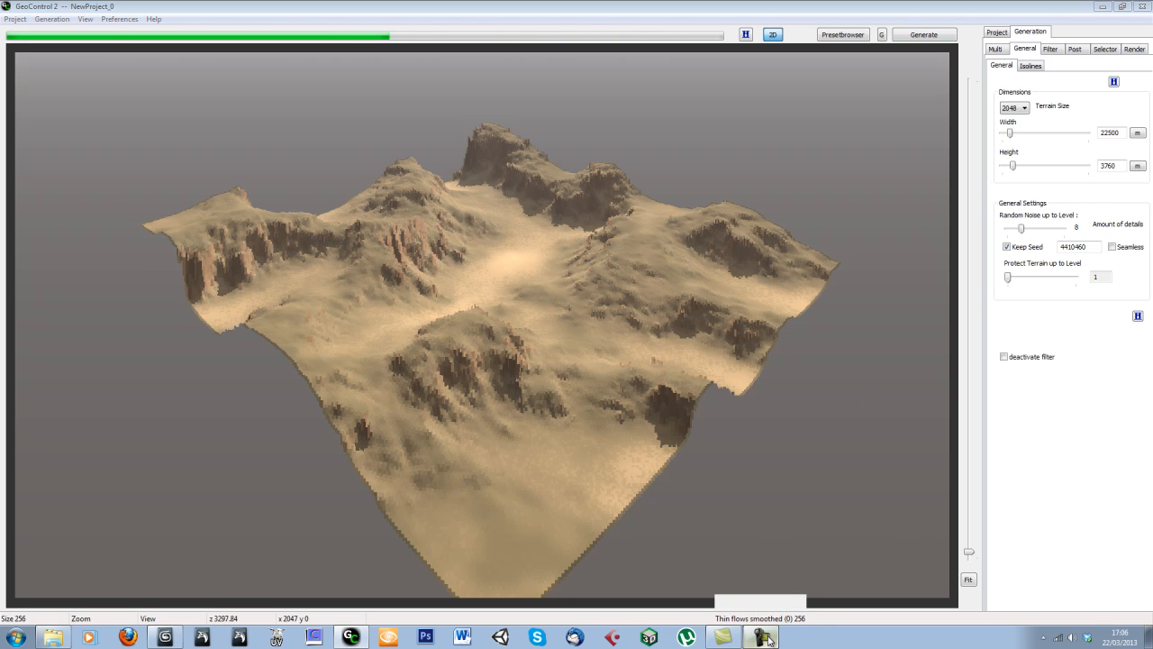
{"action": "left_click", "coordinate": [943, 578]}
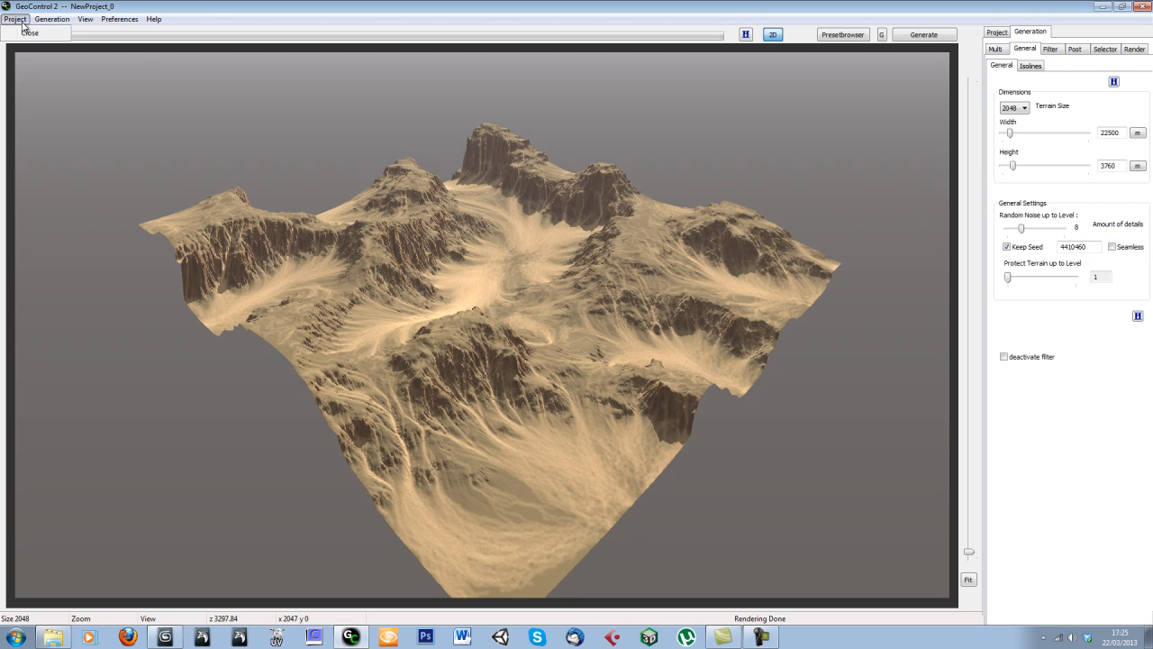
{"action": "left_click", "coordinate": [50, 21]}
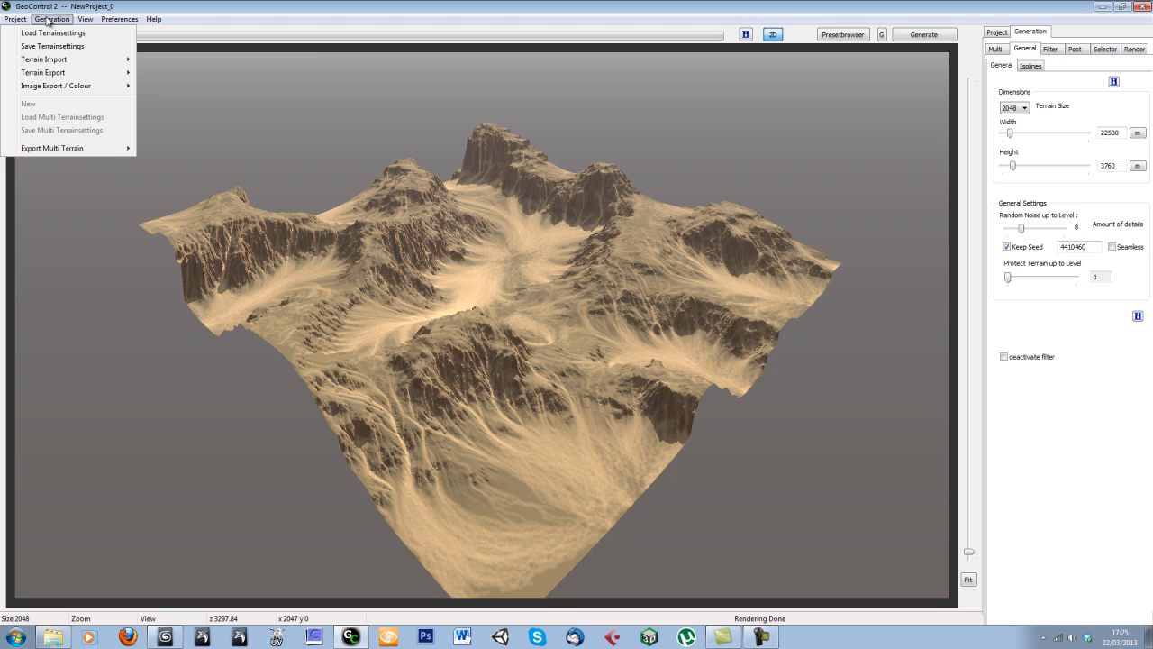
{"action": "mouse_move", "coordinate": [56, 62]}
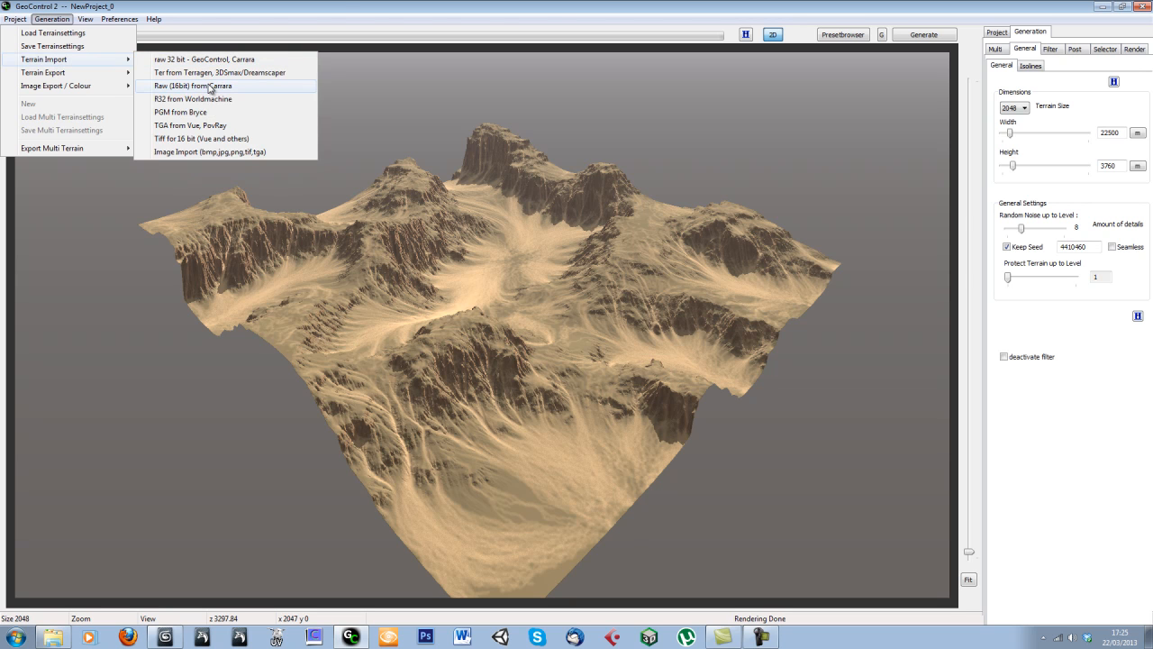
{"action": "left_click", "coordinate": [342, 6]}
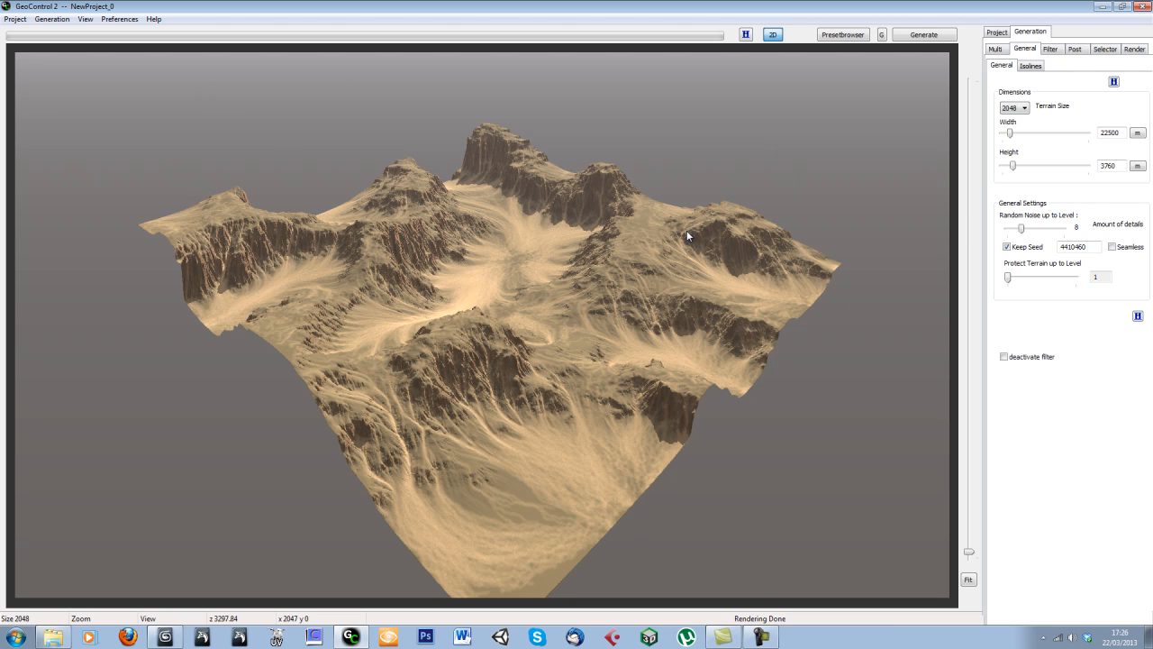
Choose the Use shader colouring for the terrain and display it in the 2D view
{"action": "left_click", "coordinate": [83, 20]}
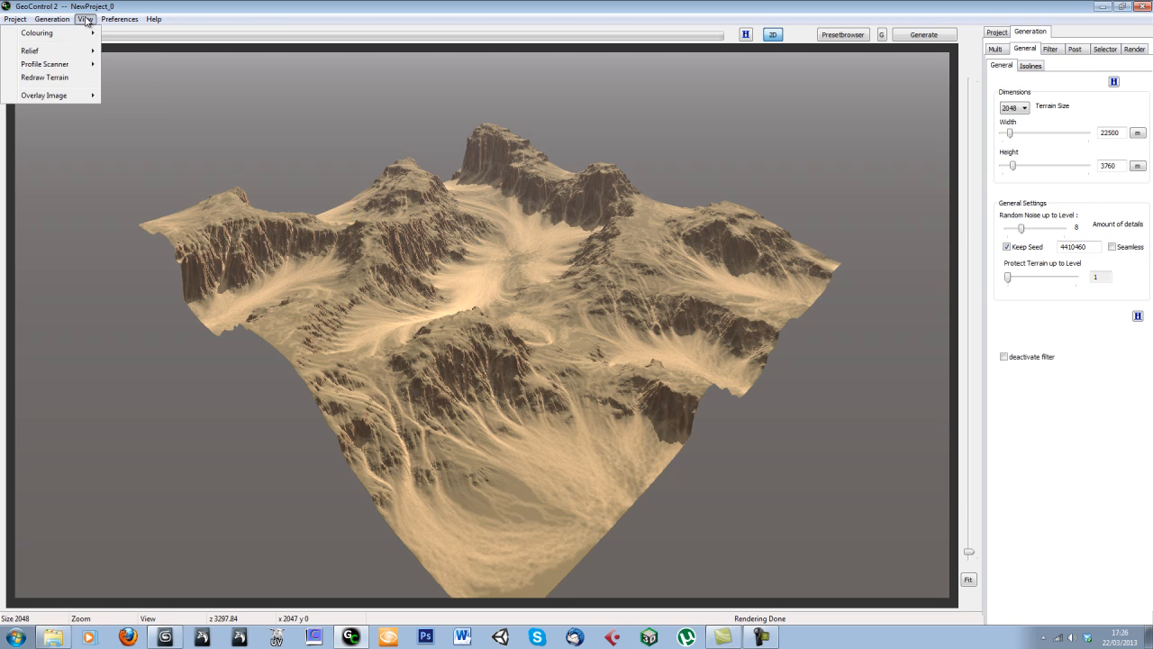
{"action": "left_click", "coordinate": [83, 20]}
{"action": "left_click", "coordinate": [83, 20]}
{"action": "mouse_move", "coordinate": [80, 35]}
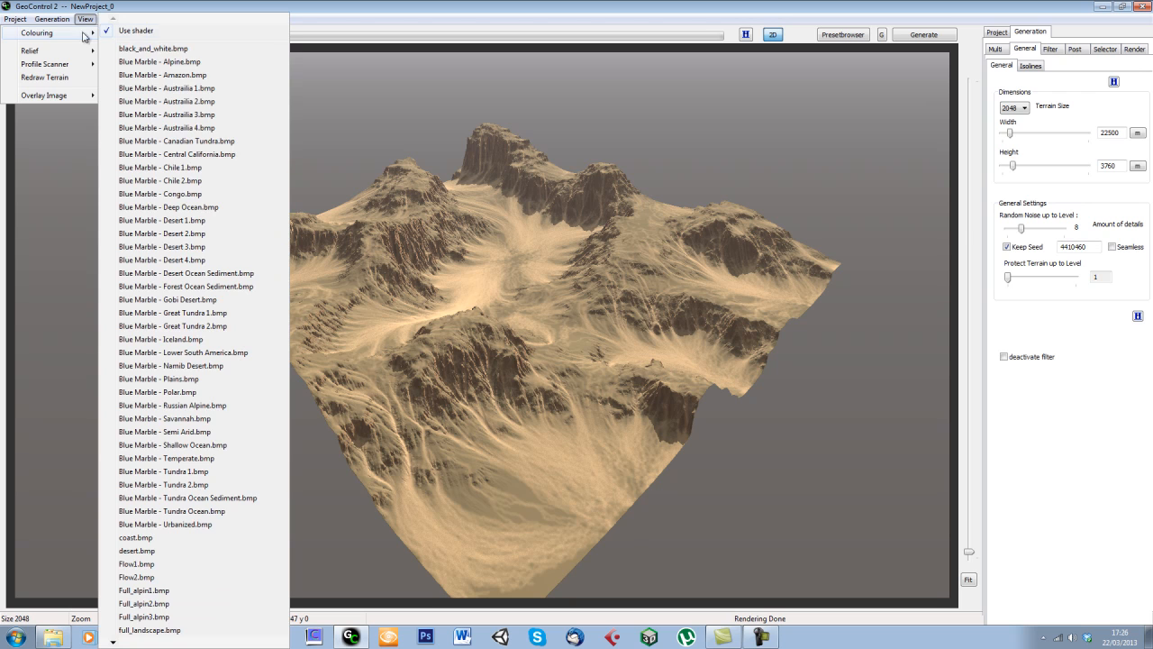
{"action": "left_click", "coordinate": [150, 32]}
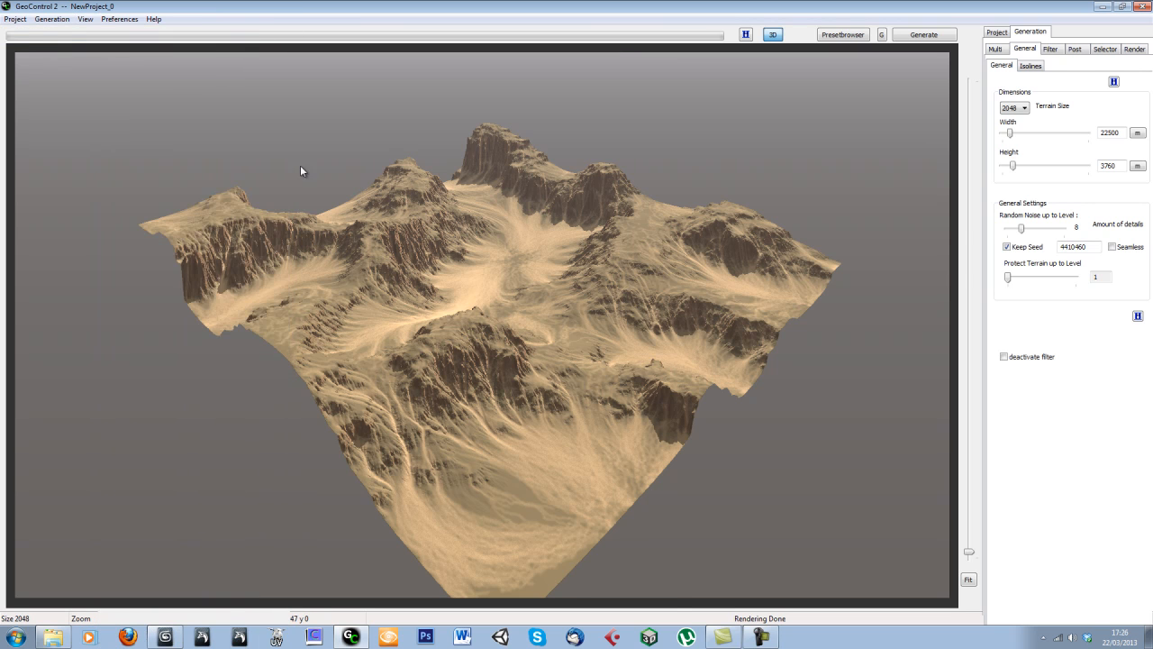
{"action": "left_click", "coordinate": [772, 34]}
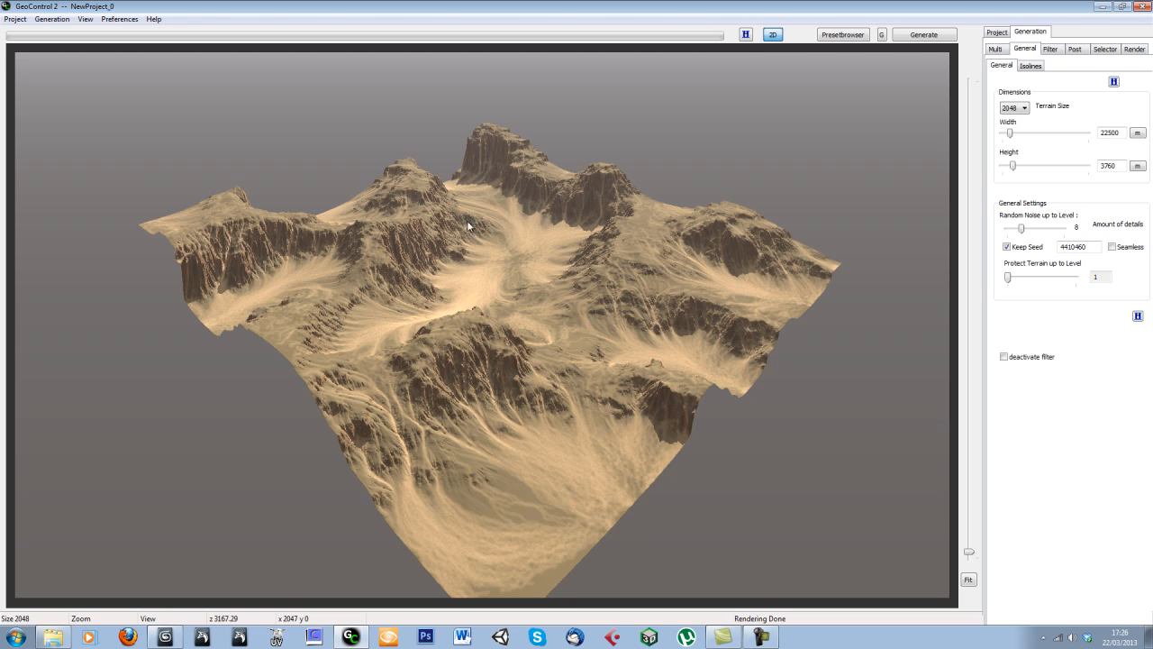
{"action": "left_click", "coordinate": [773, 36]}
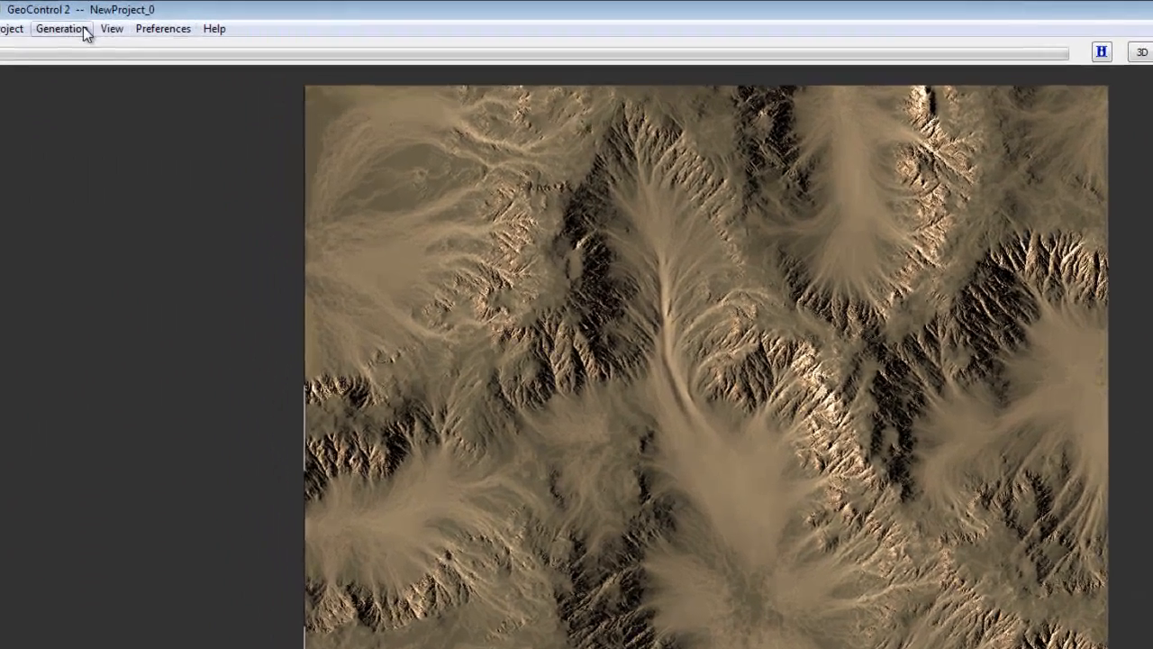
Try the Blue Marble - Austrailia 3.bmp colouring on the 2D terrain
{"action": "left_click", "coordinate": [85, 19]}
{"action": "mouse_move", "coordinate": [103, 50]}
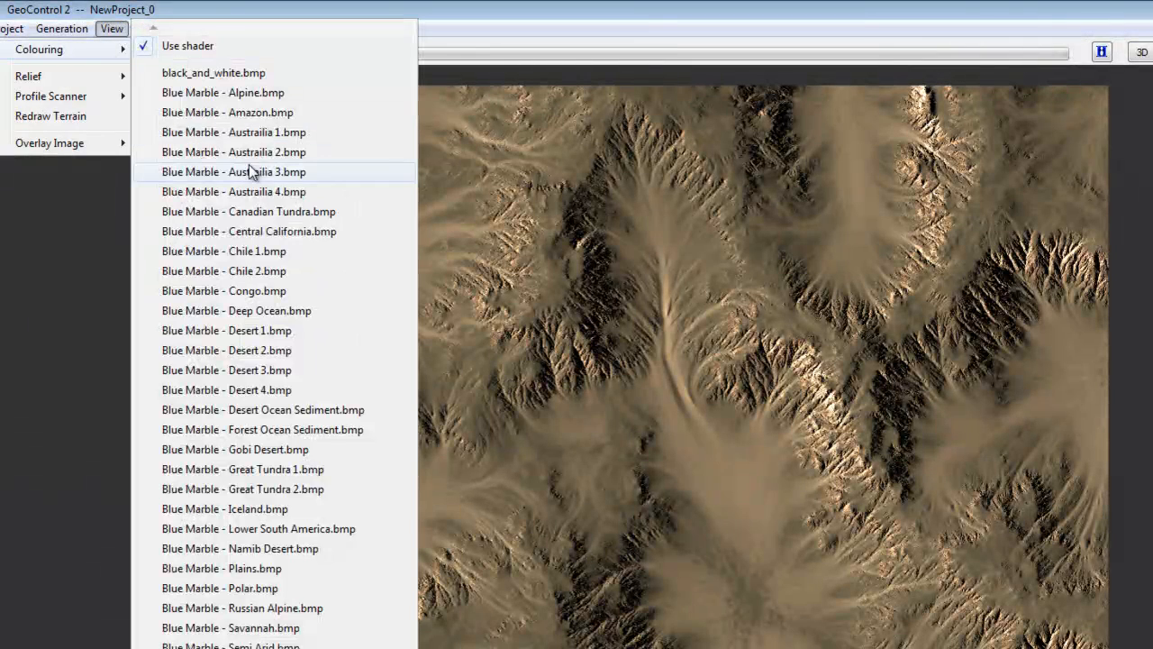
{"action": "left_click", "coordinate": [258, 175]}
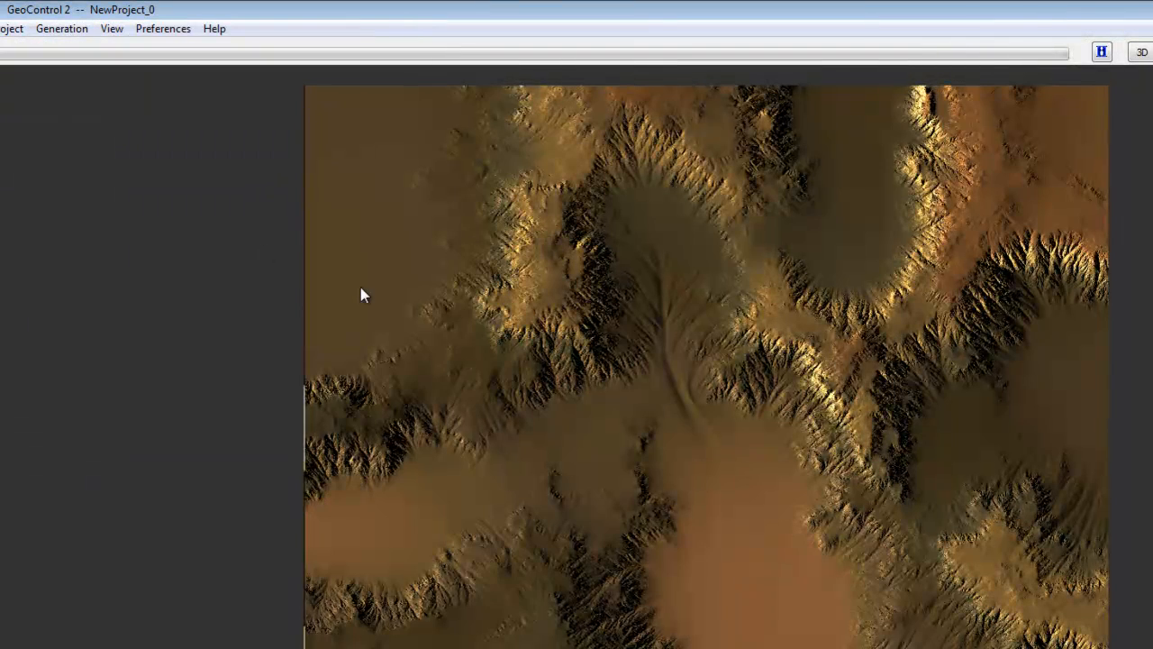
Try the Blue Marble - Forest Ocean Sediment.bmp colouring, compare it with the 3D view, and return to 2D
{"action": "left_click", "coordinate": [111, 28]}
{"action": "mouse_move", "coordinate": [85, 50]}
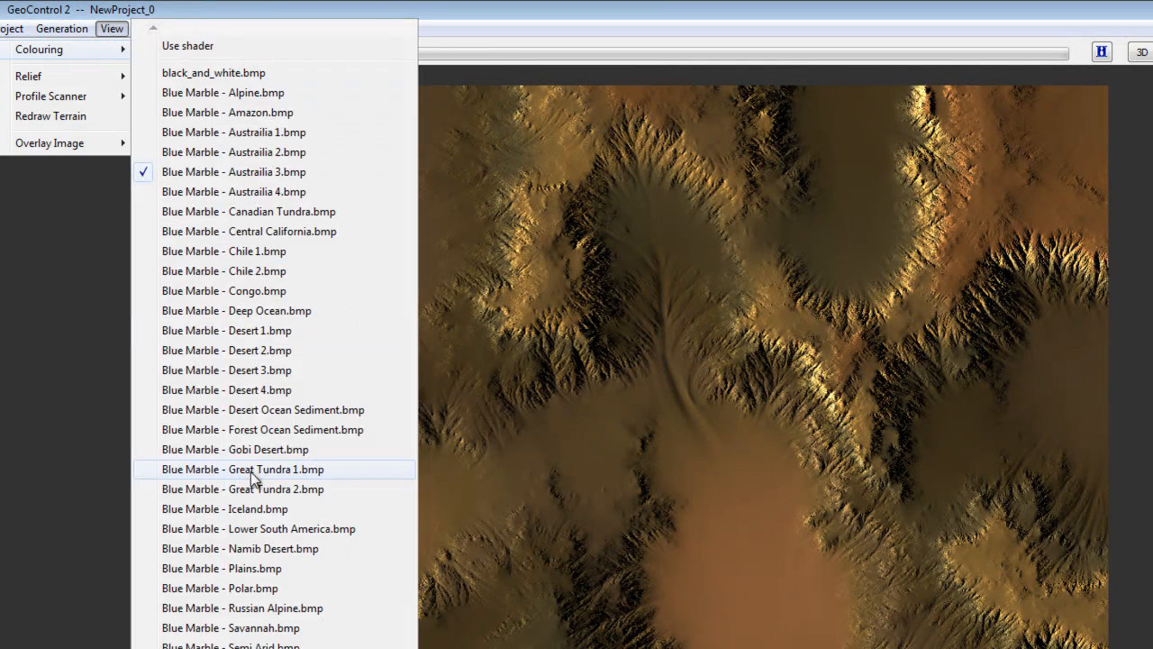
{"action": "left_click", "coordinate": [286, 429]}
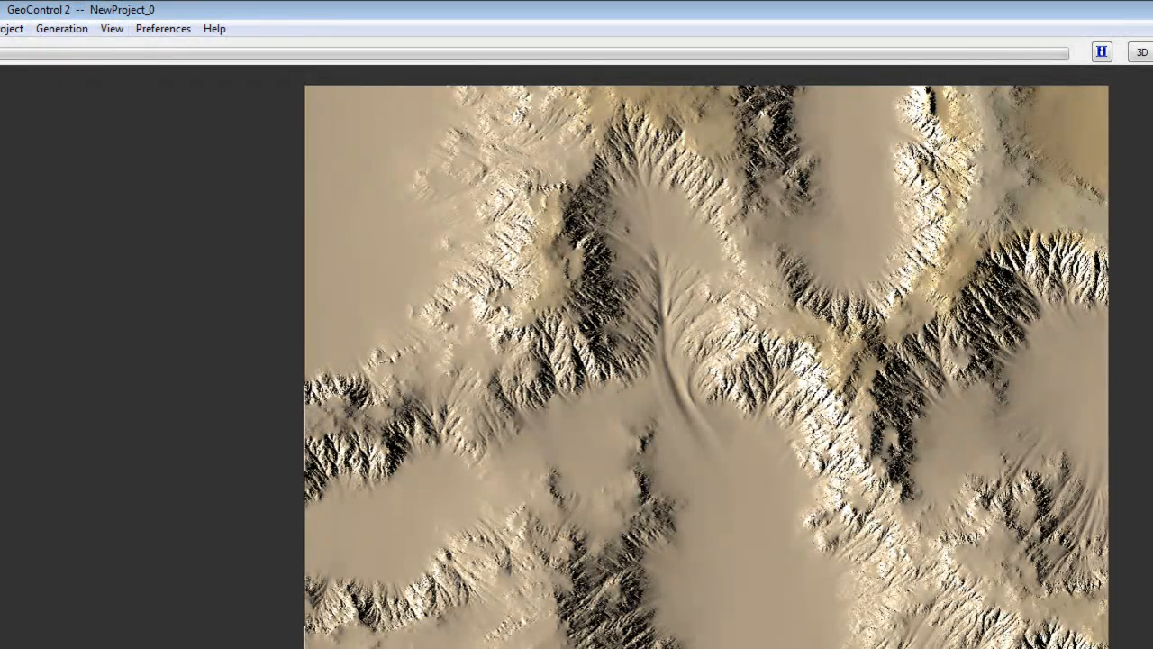
{"action": "left_click", "coordinate": [1142, 51]}
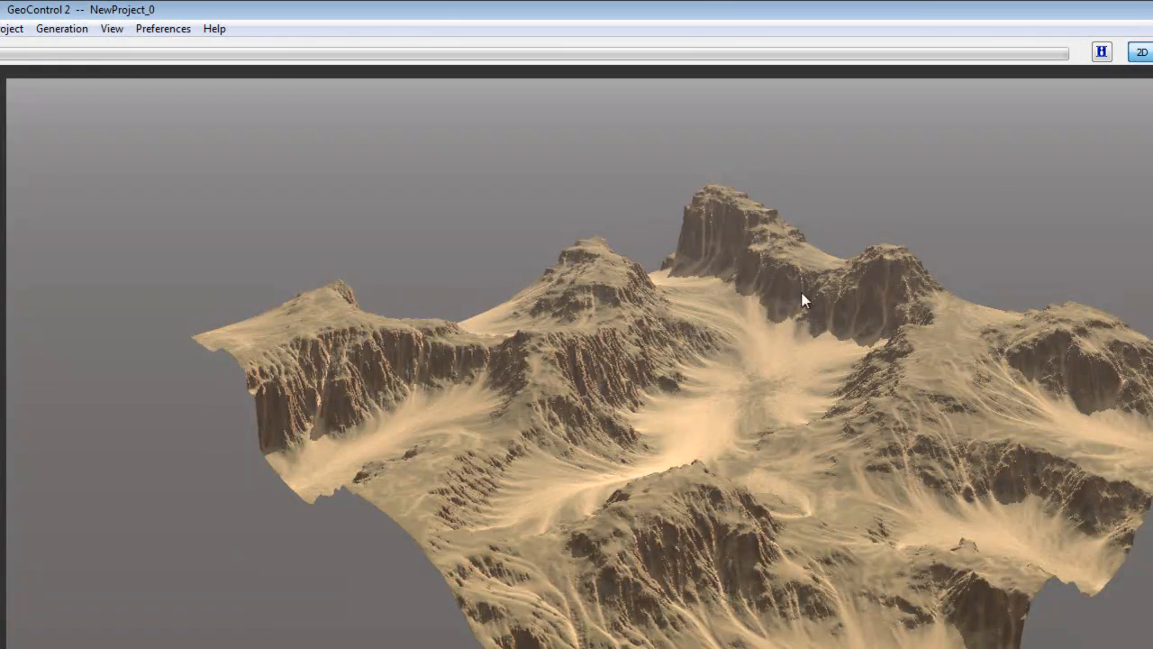
{"action": "left_click", "coordinate": [1141, 52]}
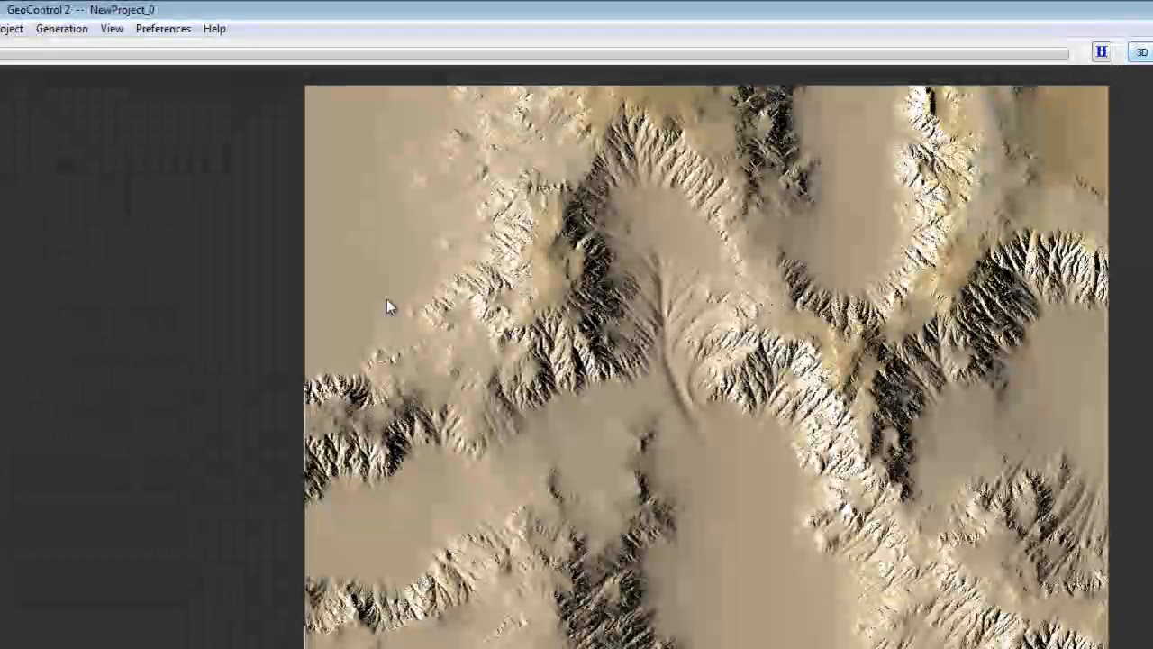
Restore the terrain's colouring to Use shader
{"action": "left_click", "coordinate": [112, 29]}
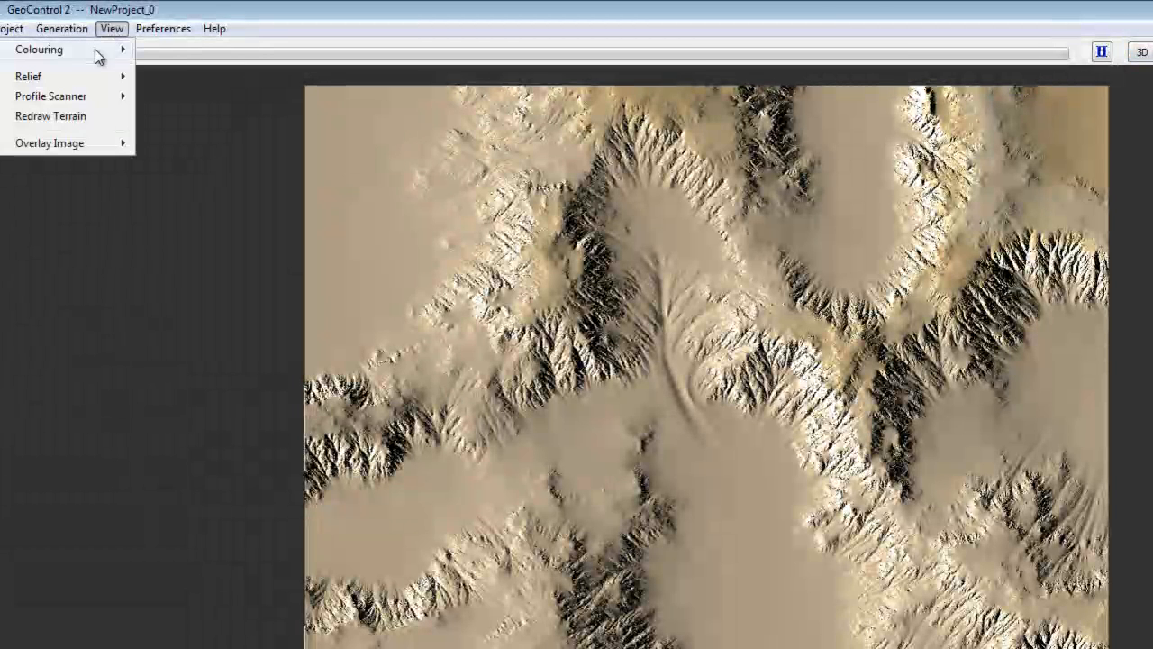
{"action": "mouse_move", "coordinate": [95, 50]}
{"action": "left_click", "coordinate": [222, 50]}
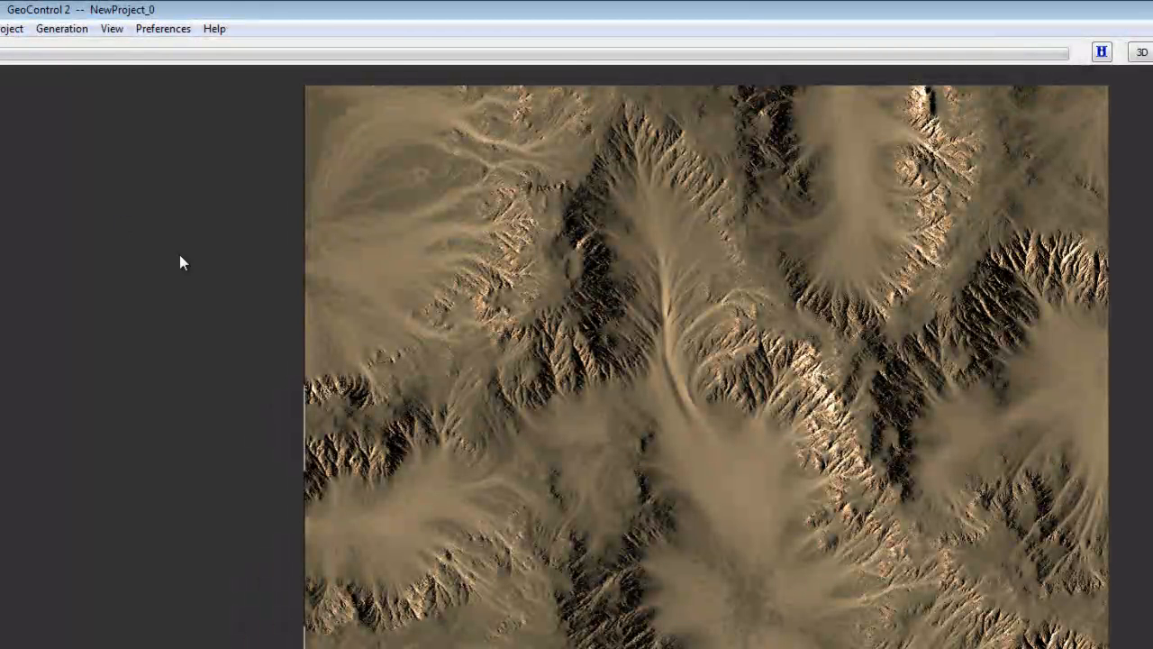
Open the list of terrain export formats
{"action": "left_click", "coordinate": [60, 30]}
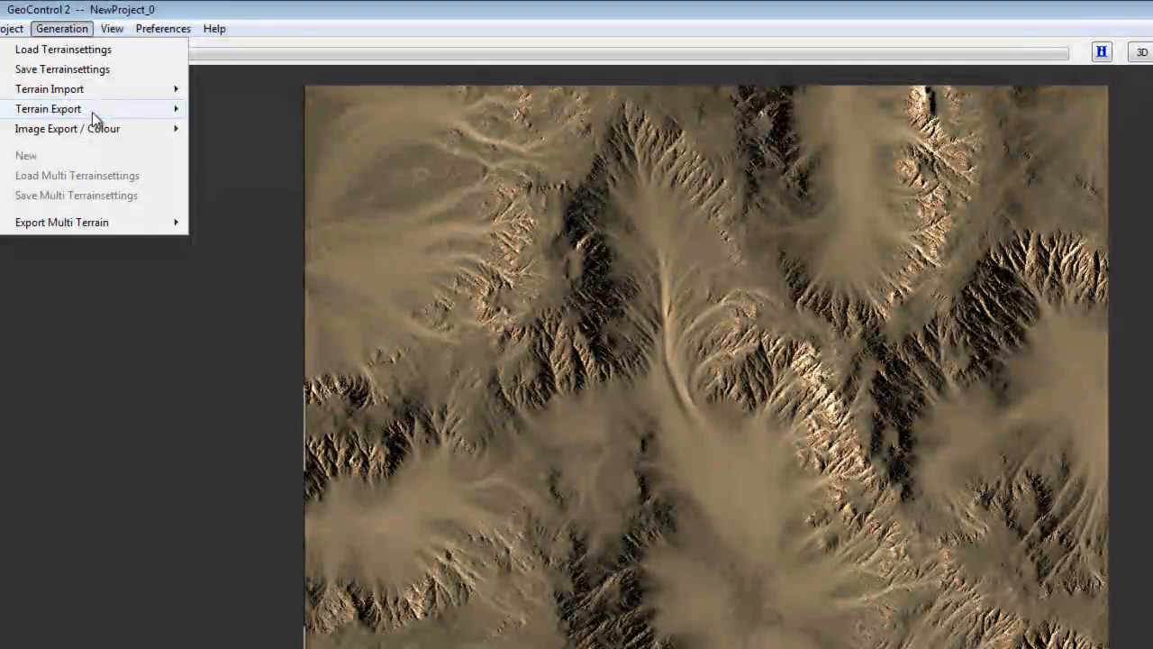
{"action": "mouse_move", "coordinate": [94, 115]}
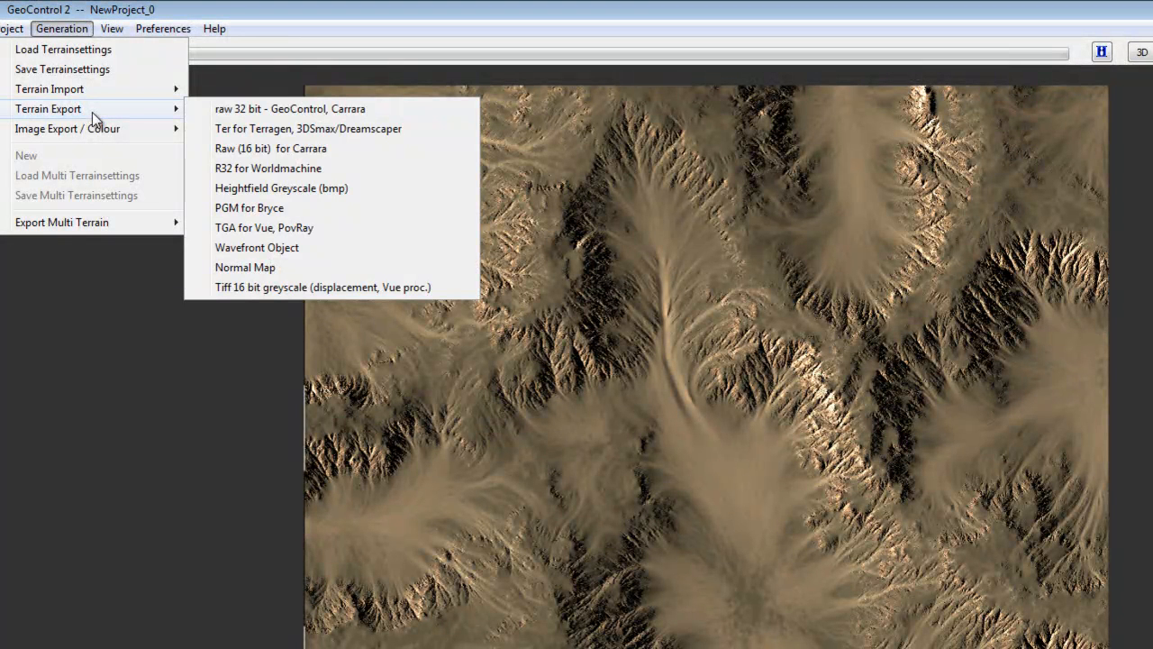